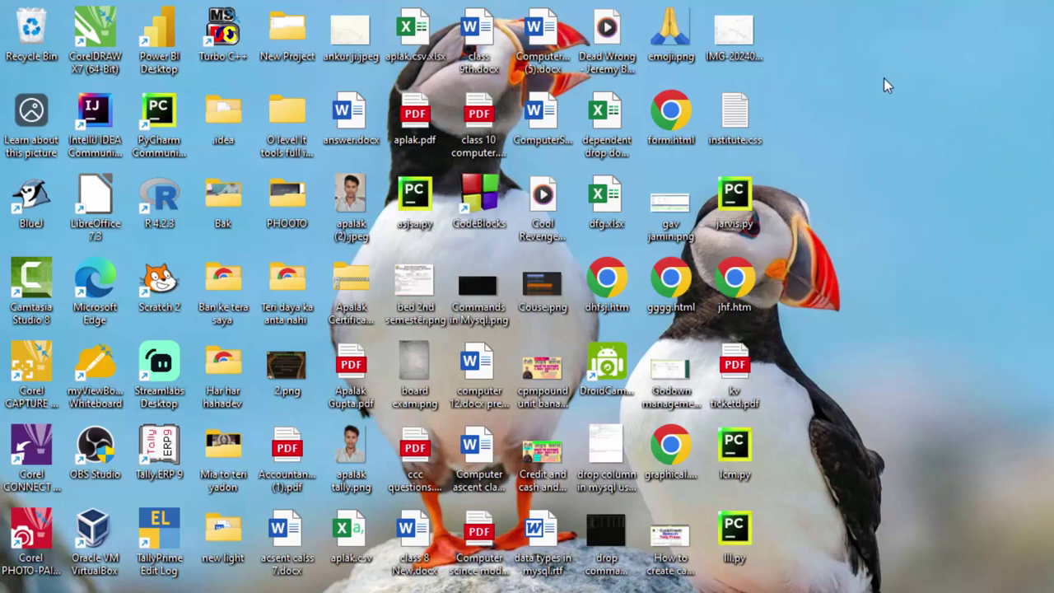
# Refresh the desktop, then launch Excel by searching 'excel' in the Start menu.
pyautogui.rightClick(880, 164)
pyautogui.click(884, 173)
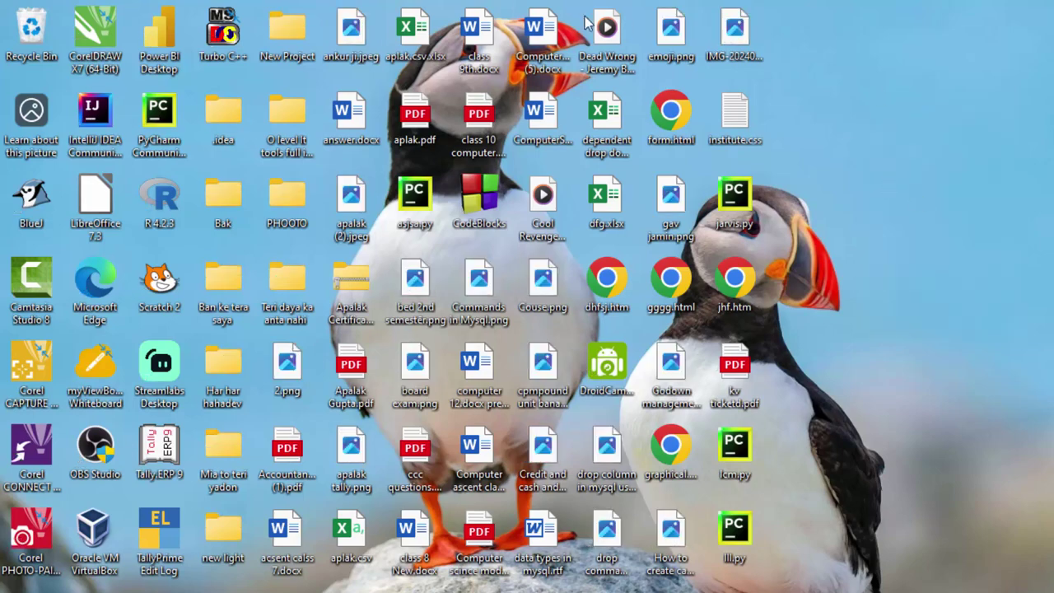
pyautogui.press('super')
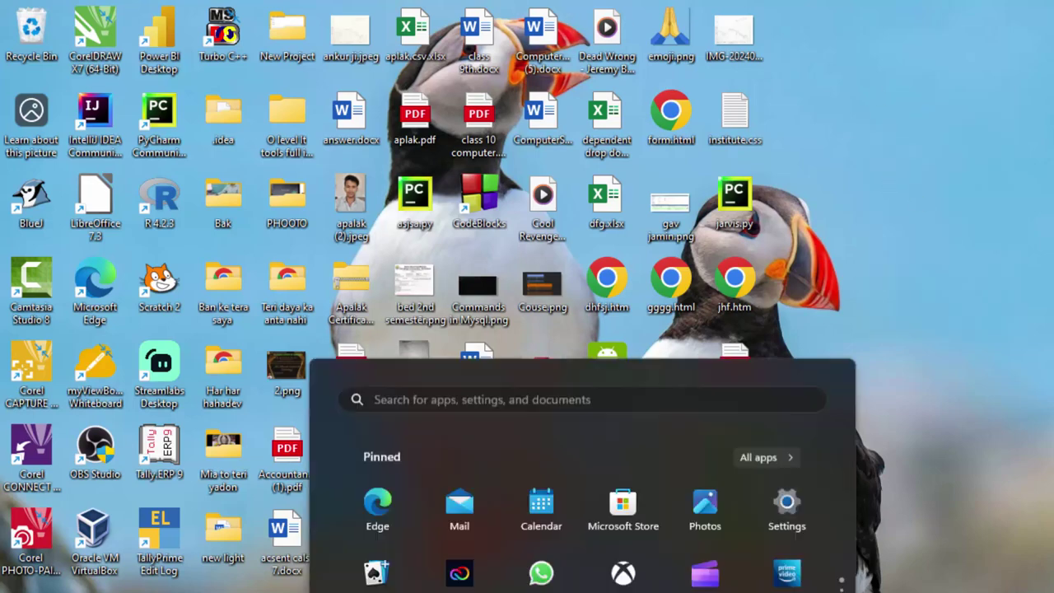
pyautogui.write('ex')
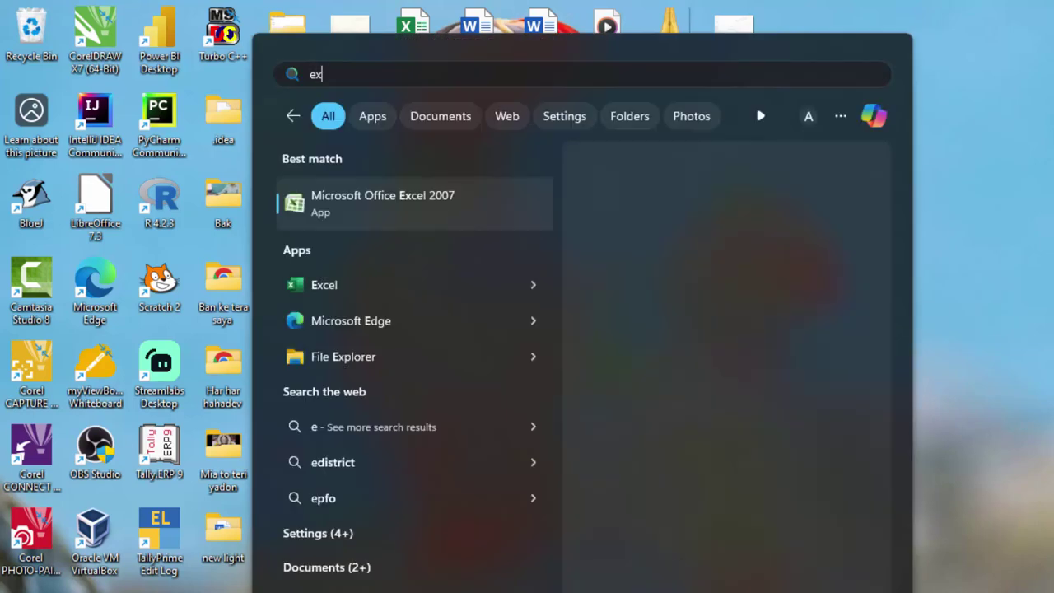
pyautogui.write('cel')
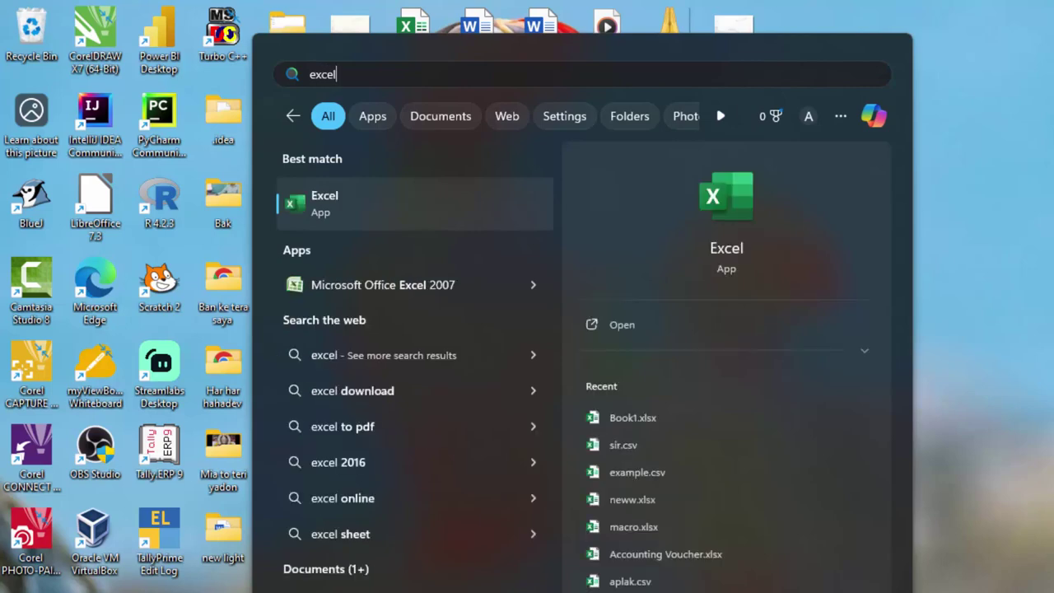
pyautogui.press('Return')
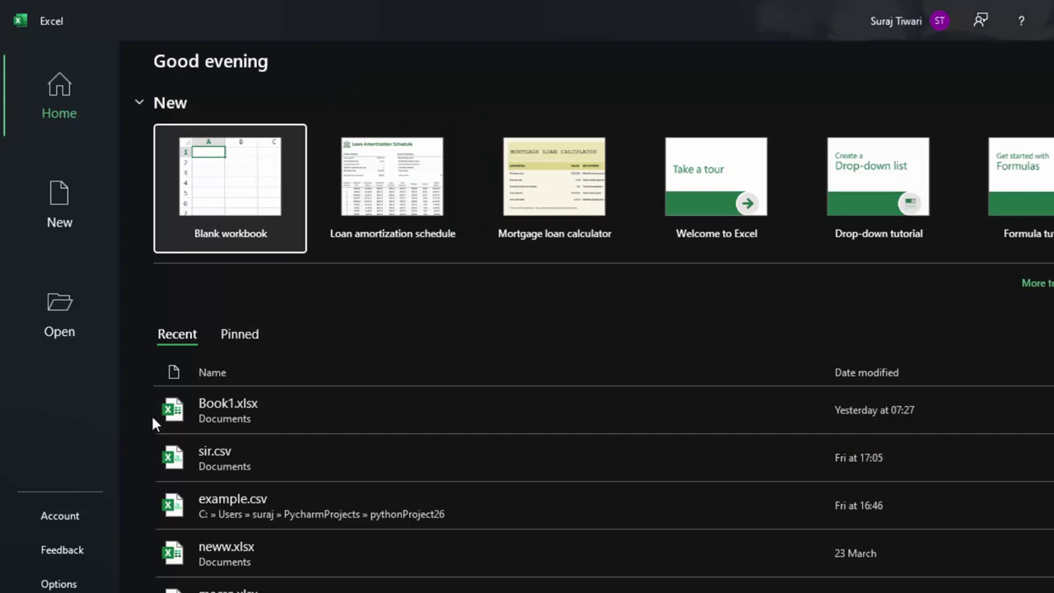
# Create a blank workbook and add an empty Module1 in its VBA editor via Alt+F11.
pyautogui.click(250, 199)
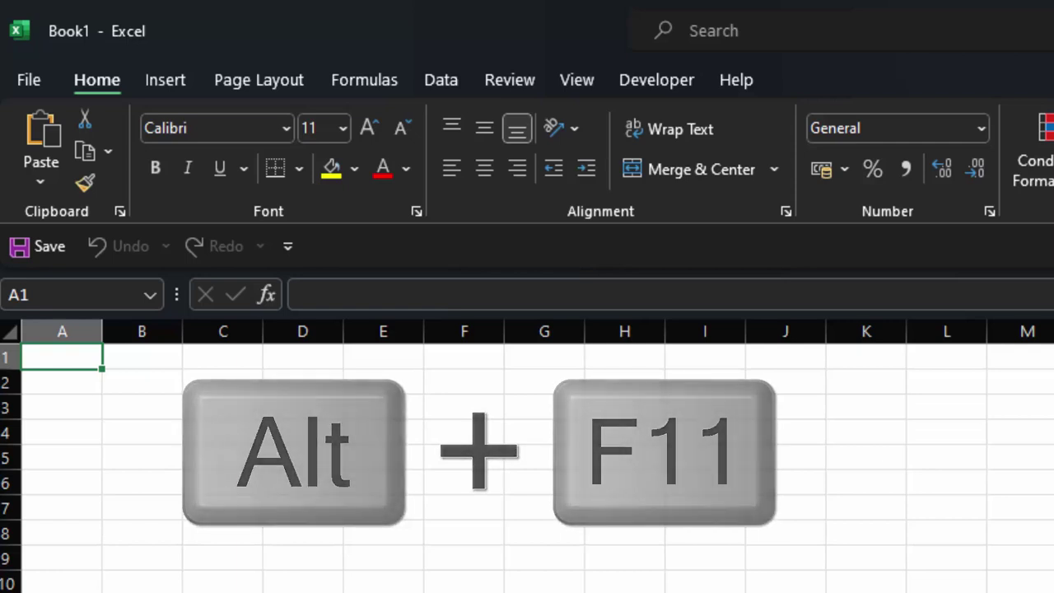
pyautogui.press('alt')
pyautogui.hotkey('alt', 'F11')
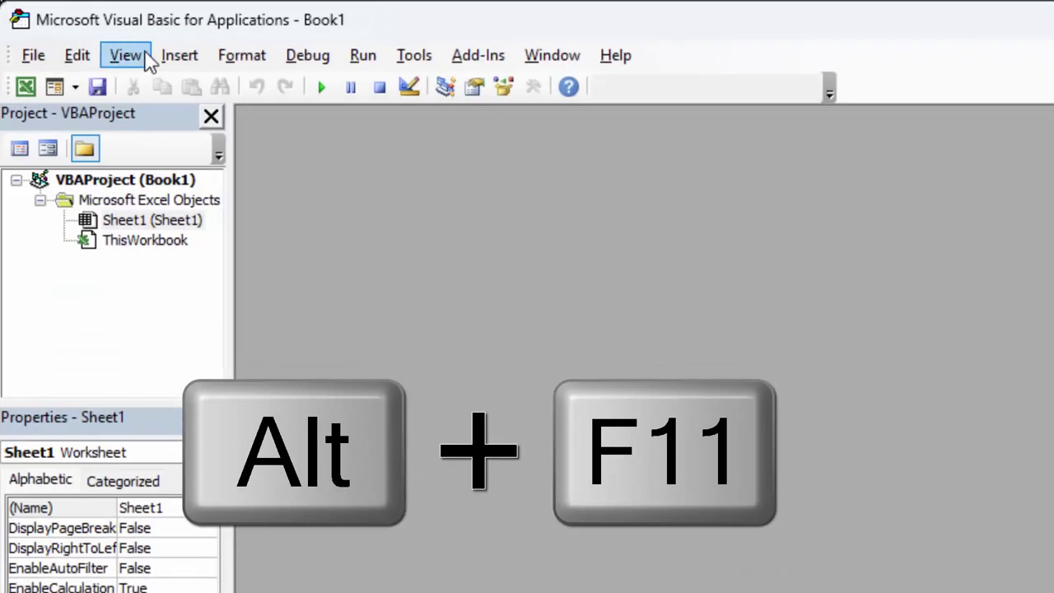
pyautogui.click(178, 58)
pyautogui.click(206, 142)
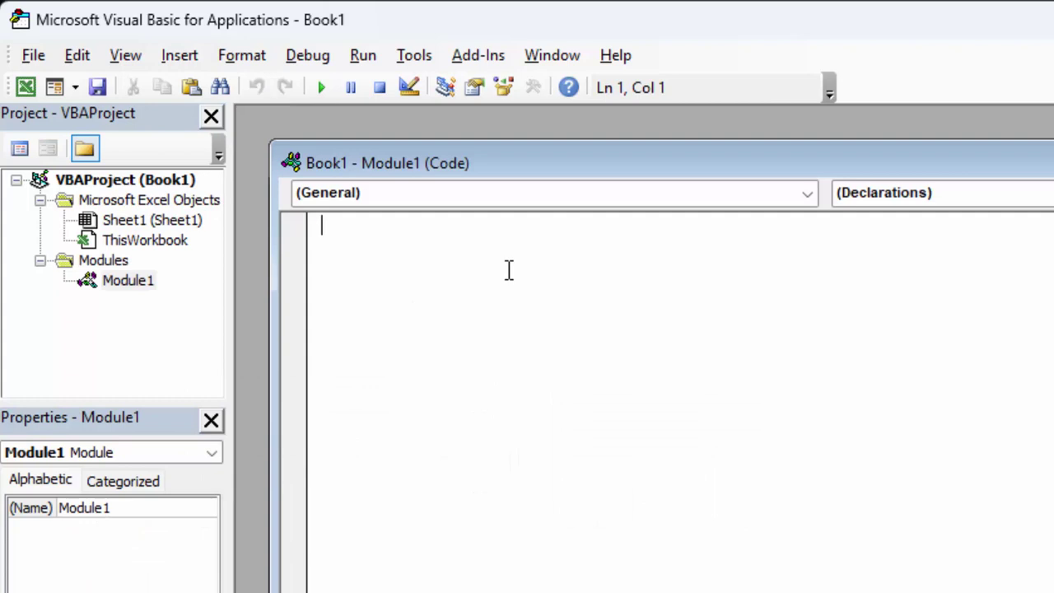
# Write 'Sub ForLoopExample()' in Module1 with corrected capitals so End Sub is added.
pyautogui.write('su')
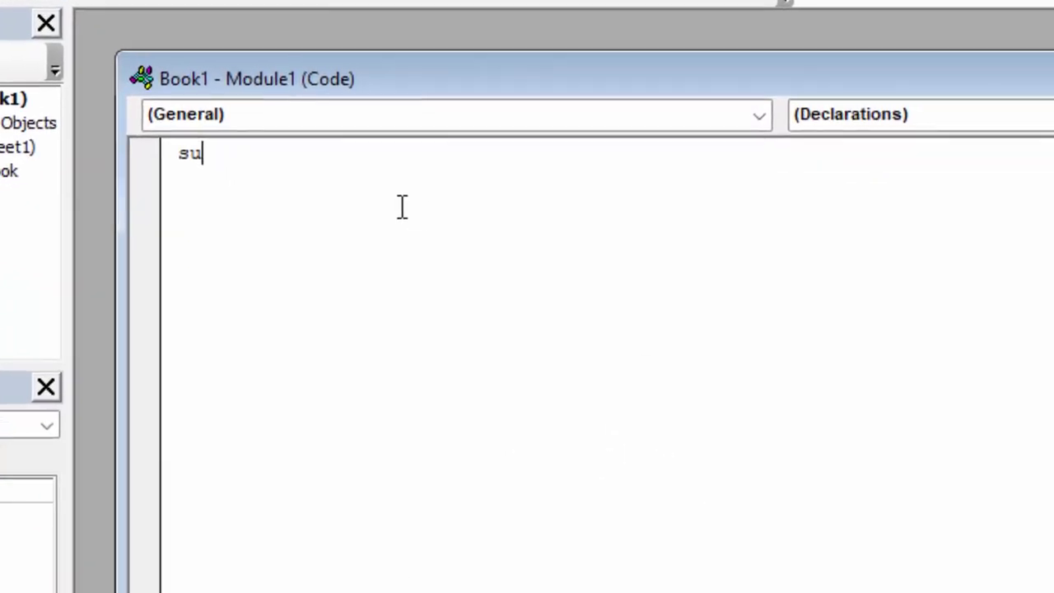
pyautogui.write('b ')
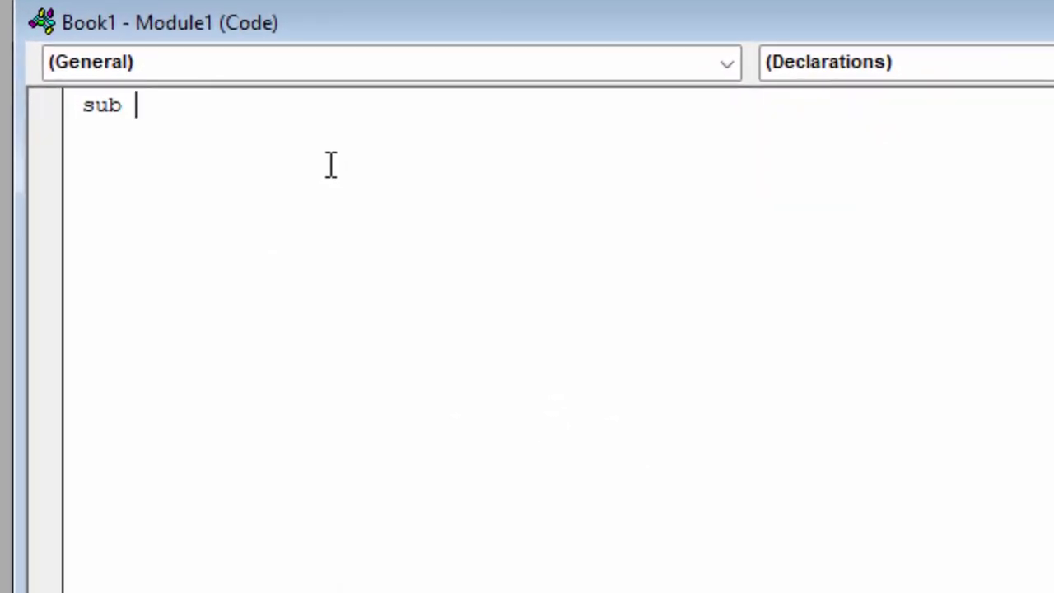
pyautogui.write('f')
pyautogui.write('orl')
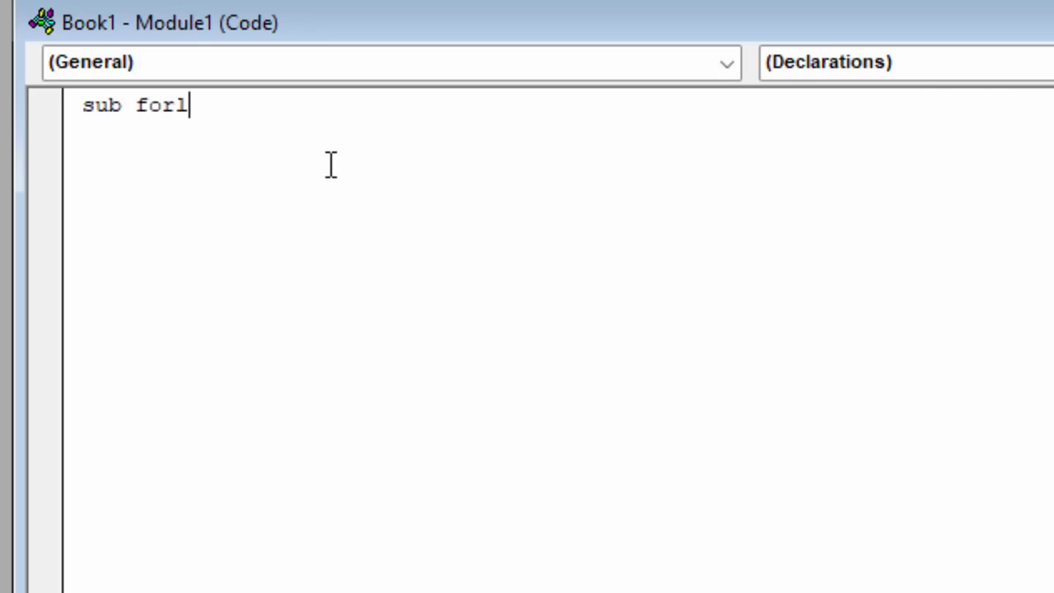
pyautogui.write('oopexa')
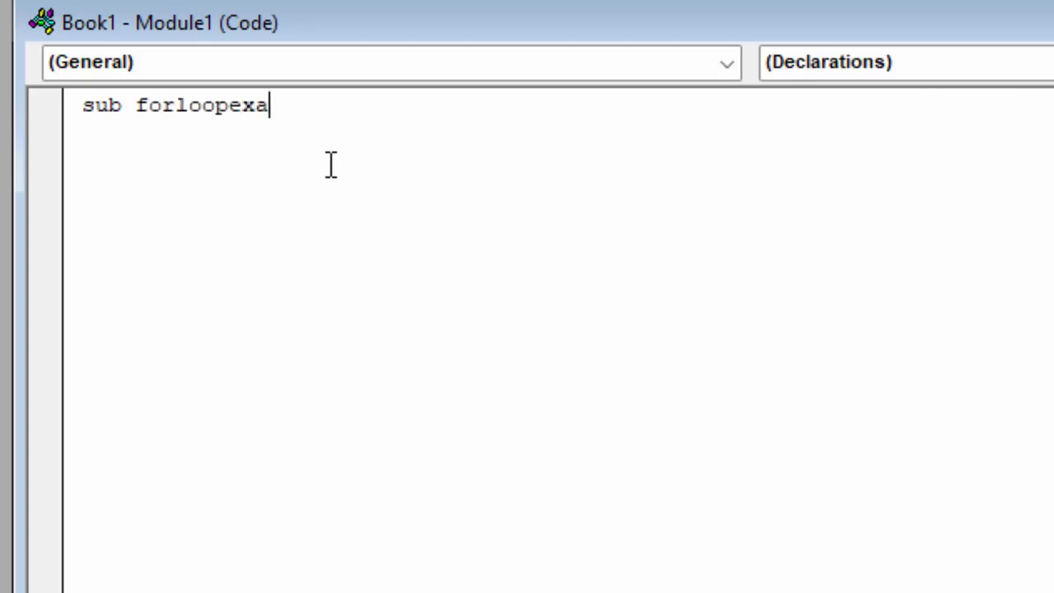
pyautogui.write('mple')
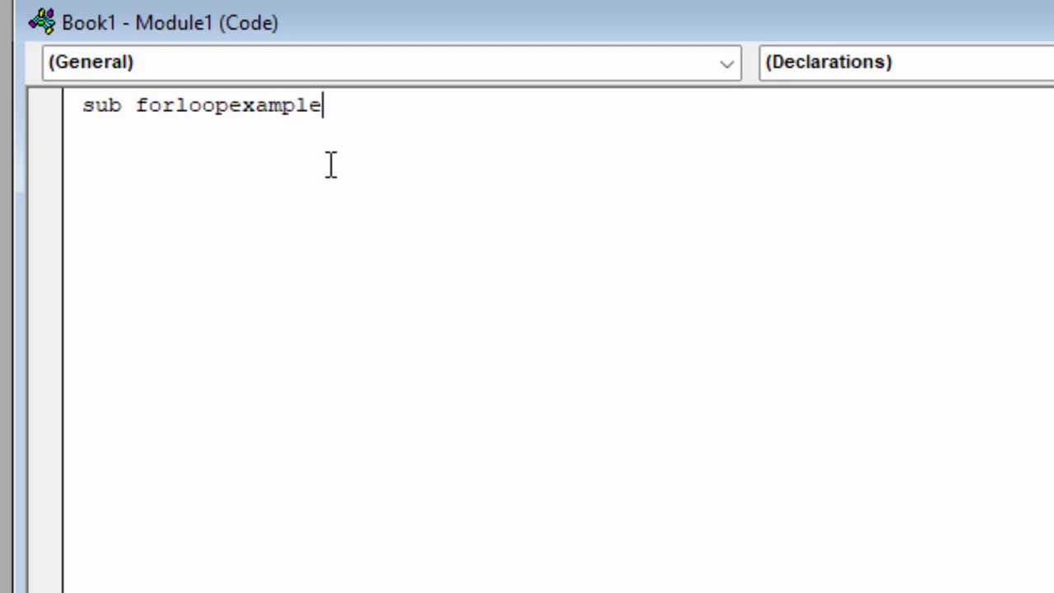
pyautogui.write('(')
pyautogui.write(')')
pyautogui.click(147, 114)
pyautogui.press('BackSpace')
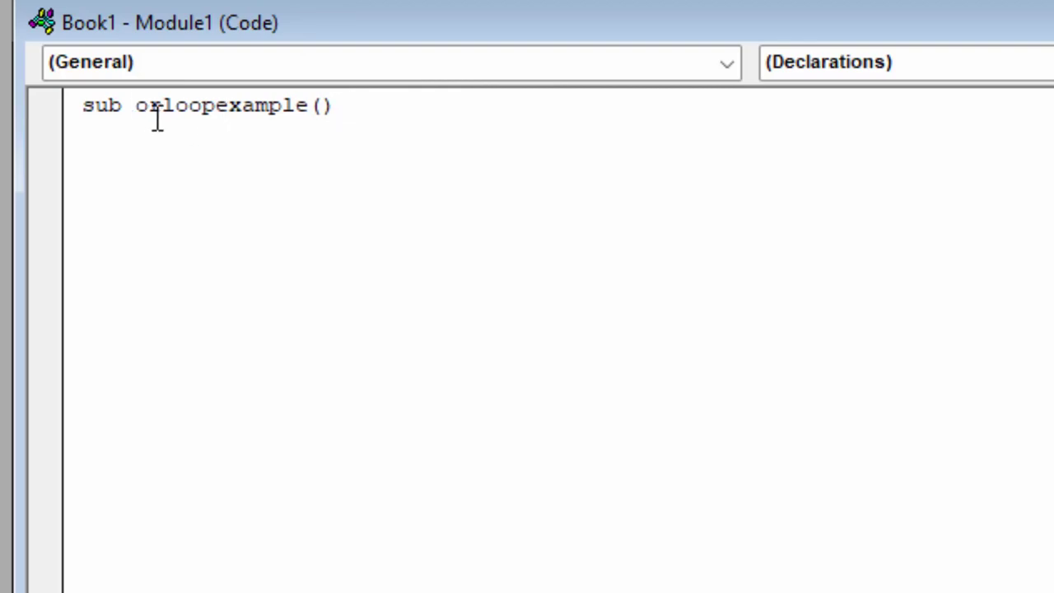
pyautogui.write('F')
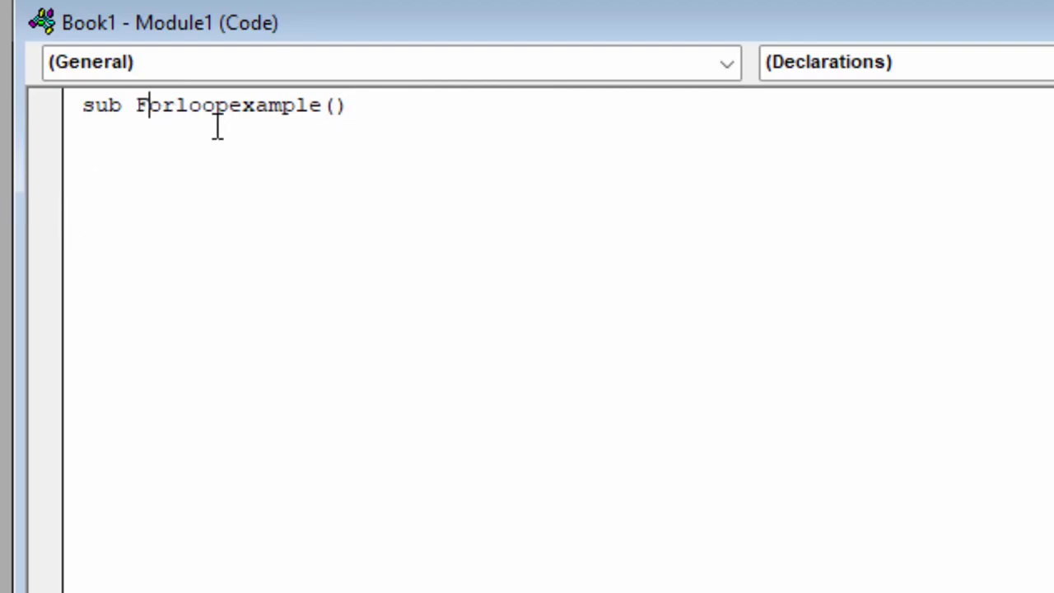
pyautogui.click(243, 106)
pyautogui.press('BackSpace')
pyautogui.write('E')
pyautogui.click(189, 105)
pyautogui.press('BackSpace')
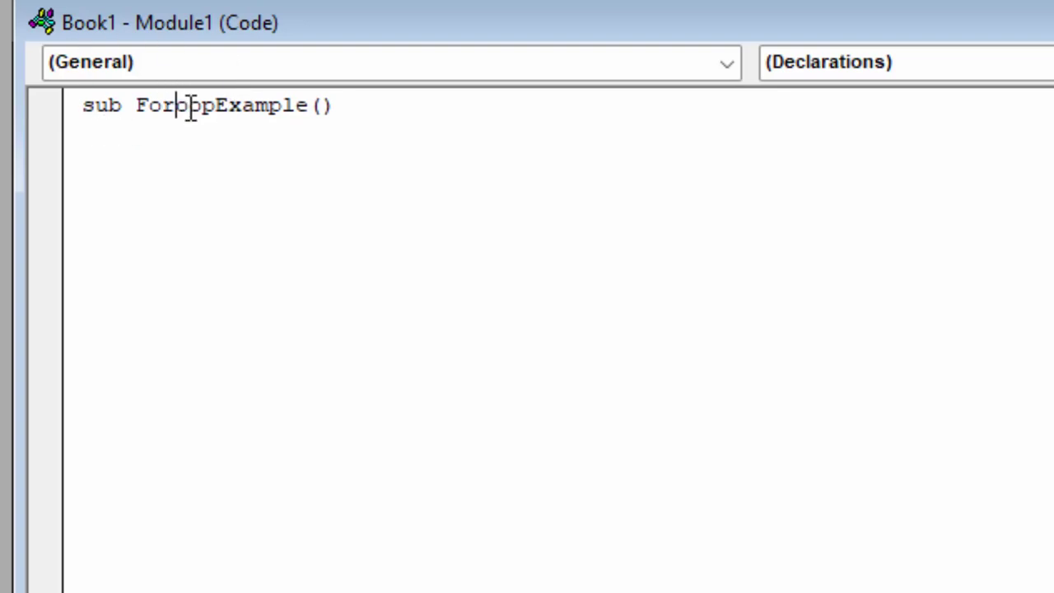
pyautogui.write('L')
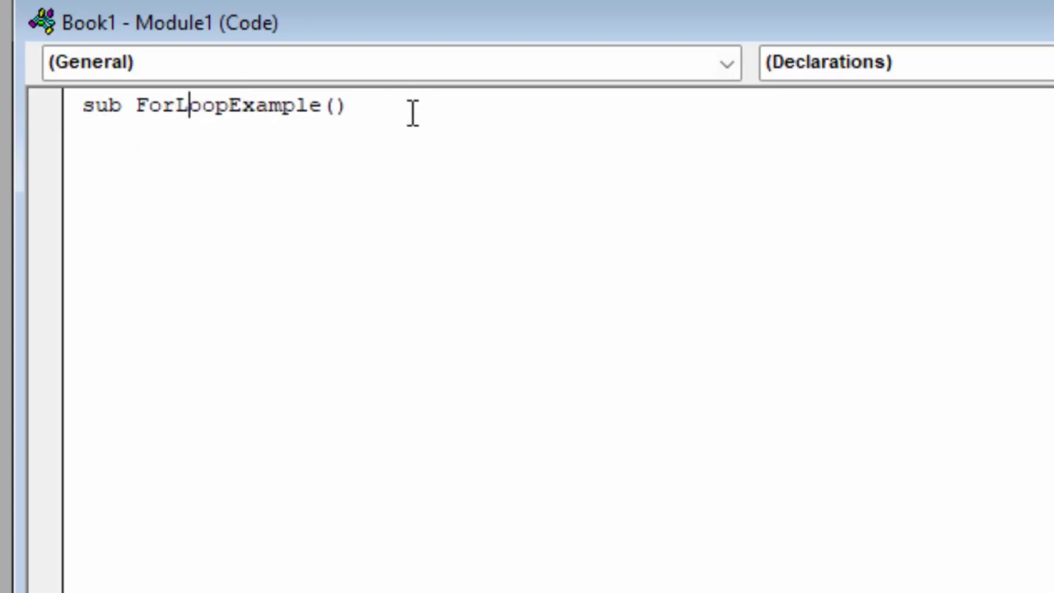
pyautogui.click(412, 113)
pyautogui.press('Return')
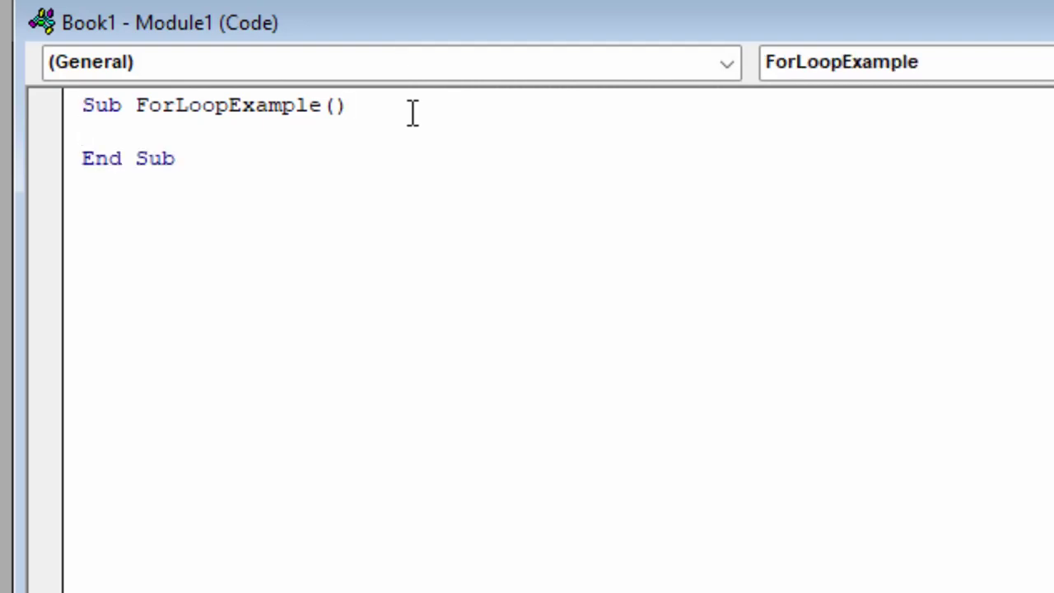
pyautogui.write('dim ')
pyautogui.write('i')
pyautogui.write(' as ')
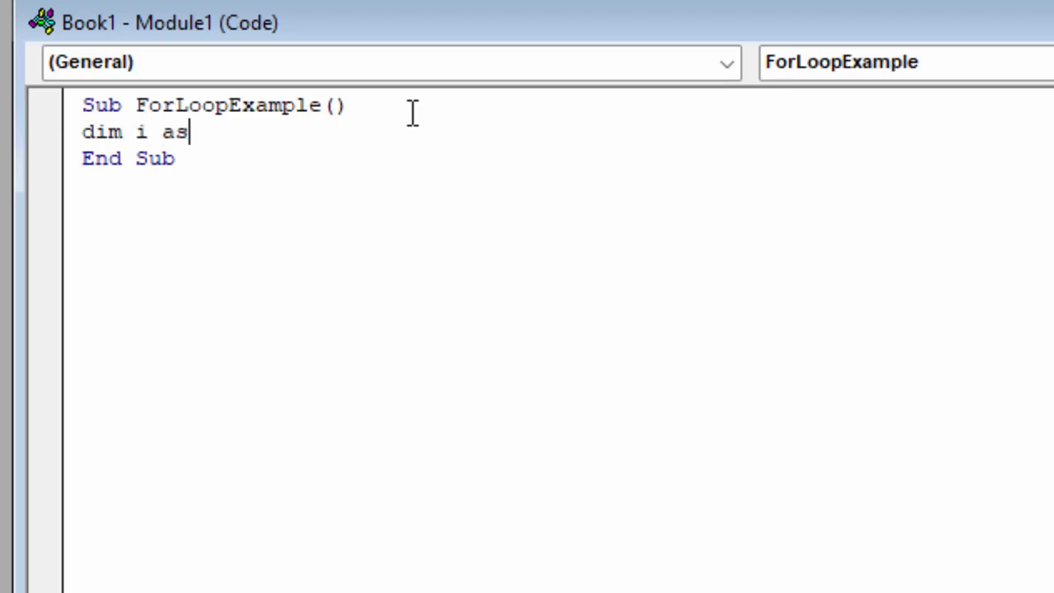
pyautogui.write('inte')
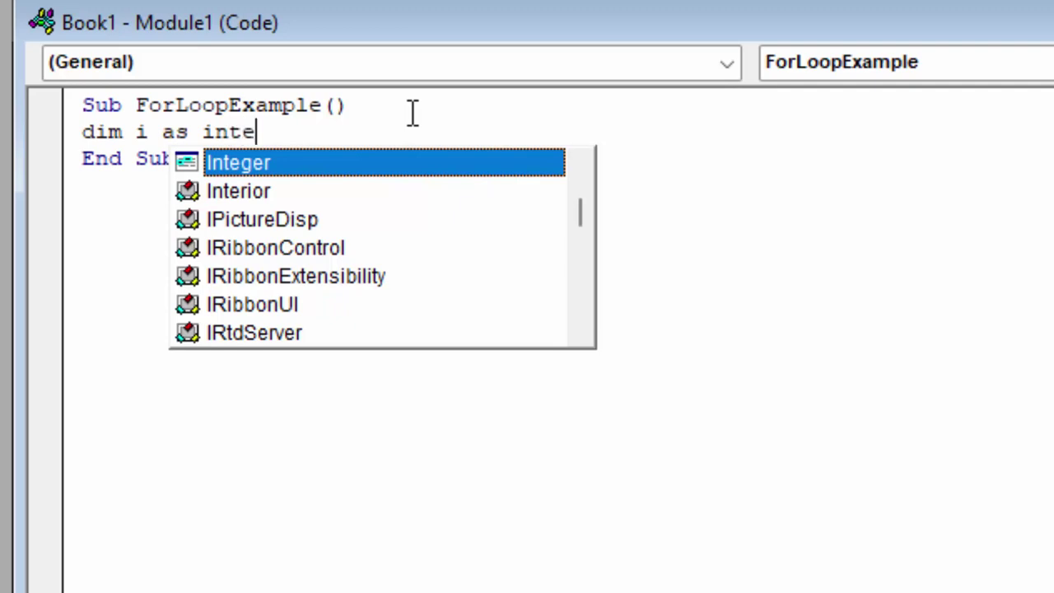
pyautogui.write('ger')
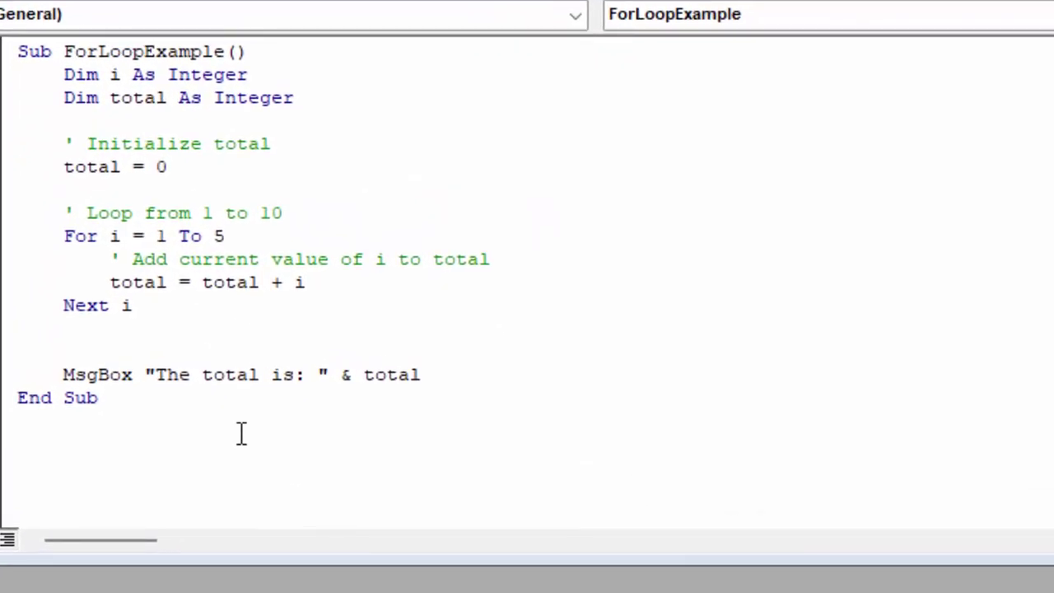
pyautogui.moveTo(144, 396)
pyautogui.mouseDown()
pyautogui.moveTo(18, 190)
pyautogui.moveTo(21, 94)
pyautogui.mouseUp()
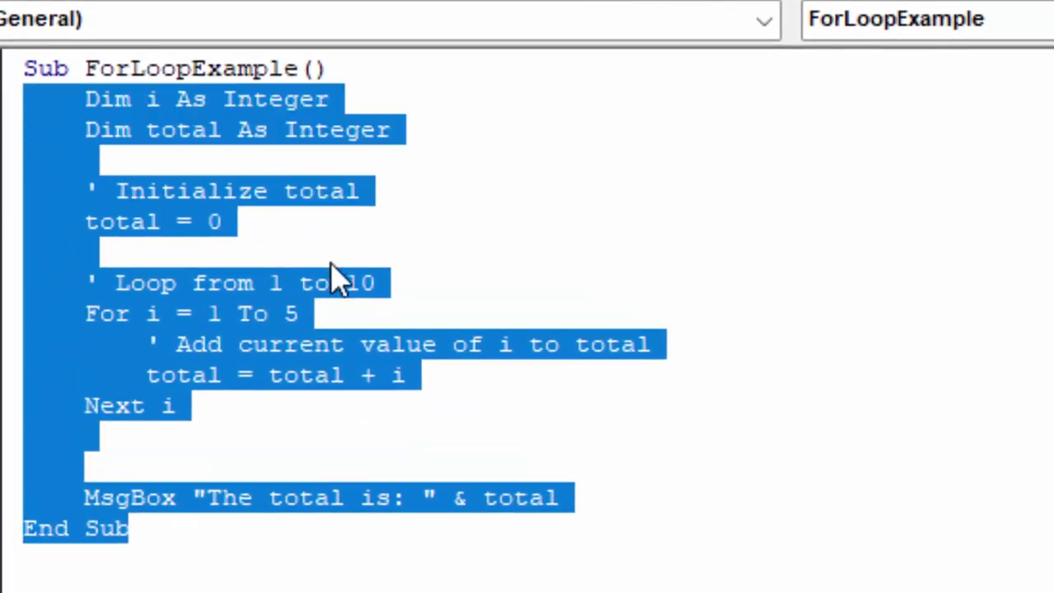
pyautogui.click(399, 264)
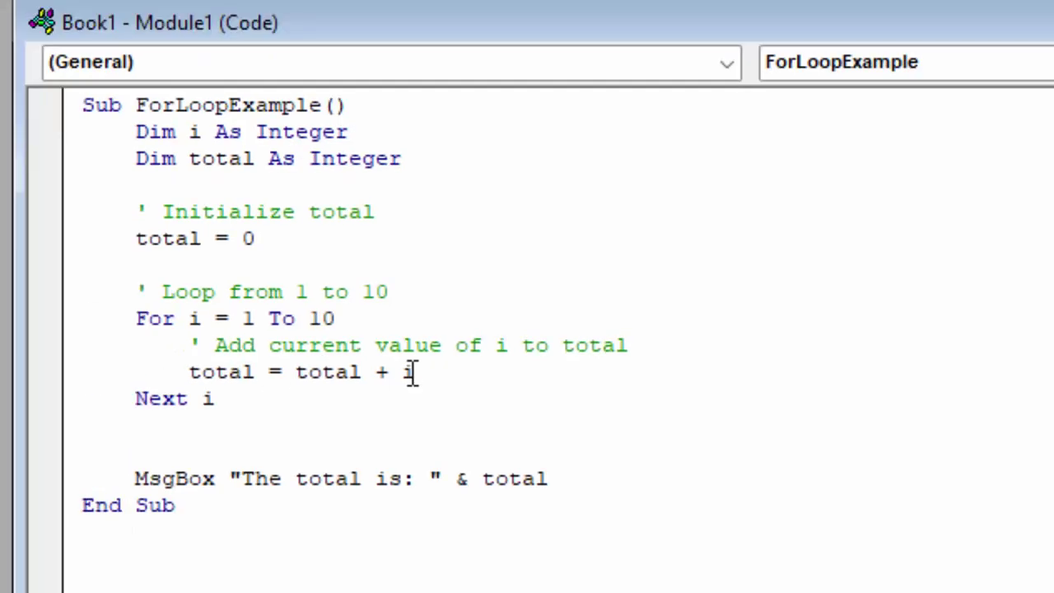
pyautogui.doubleClick(407, 371)
pyautogui.click(449, 382)
pyautogui.moveTo(187, 399); pyautogui.dragTo(93, 405)
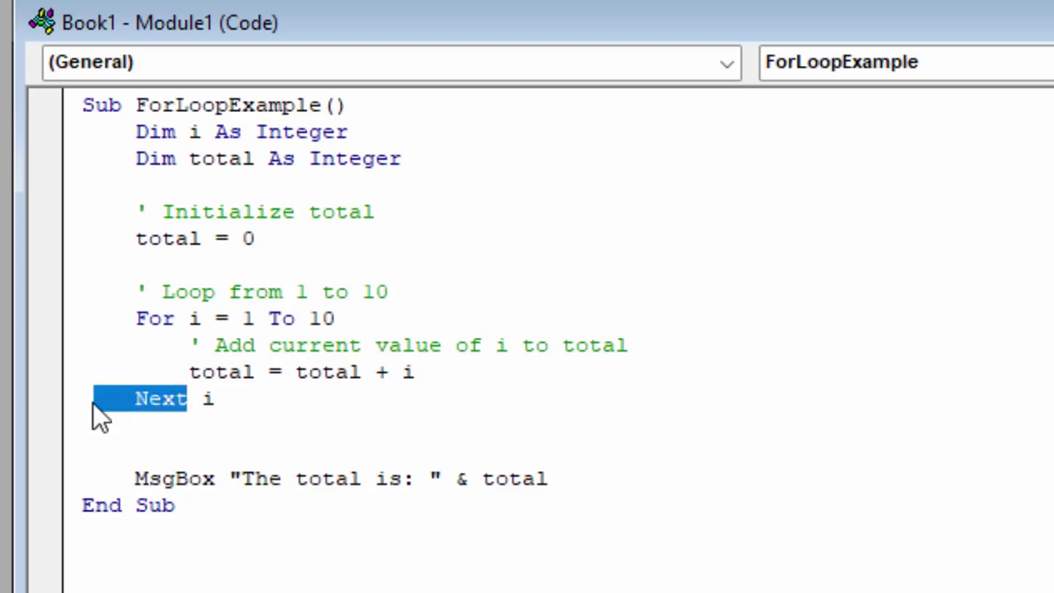
pyautogui.click(223, 399)
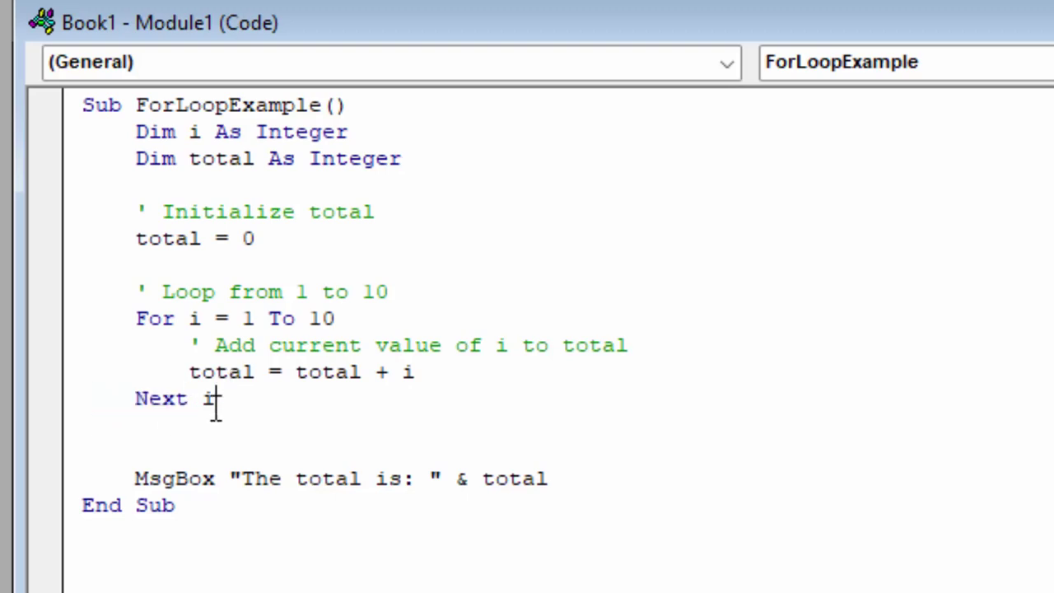
pyautogui.doubleClick(203, 406)
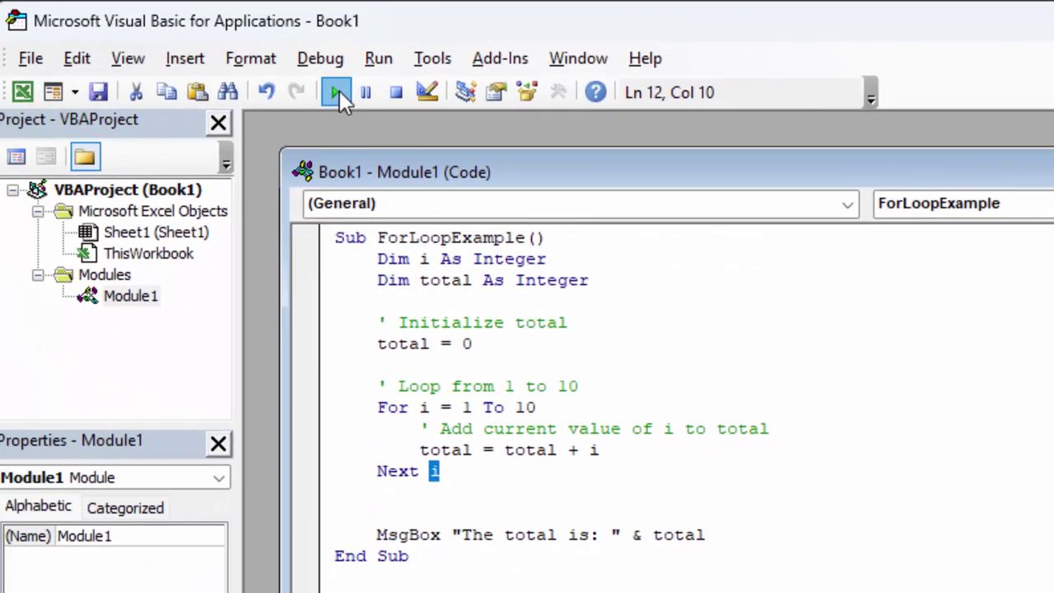
# Run ForLoopExample and dismiss the 'The total is: 55' message.
pyautogui.click(334, 91)
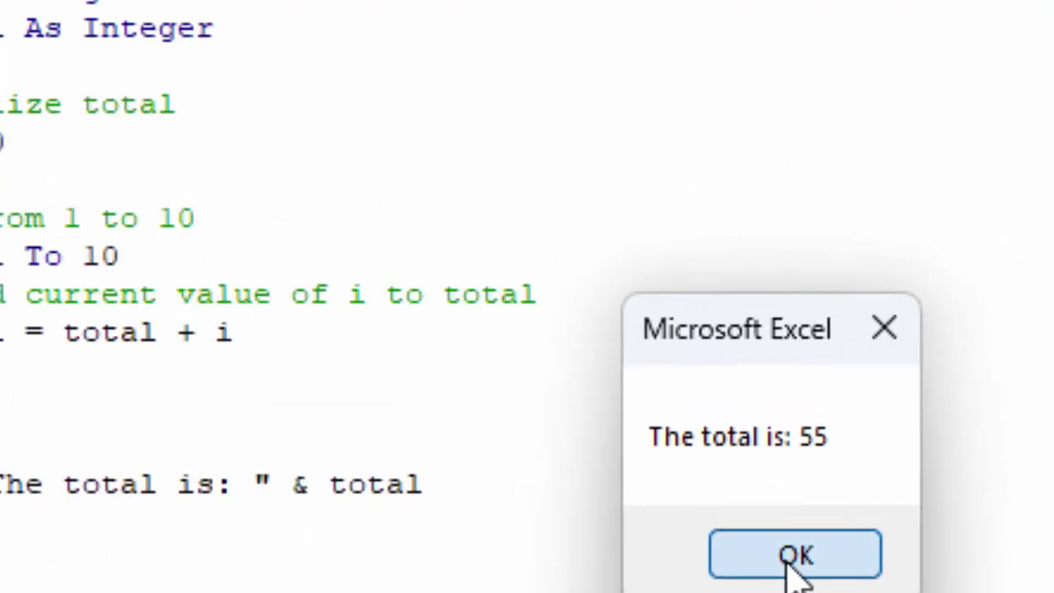
pyautogui.click(792, 562)
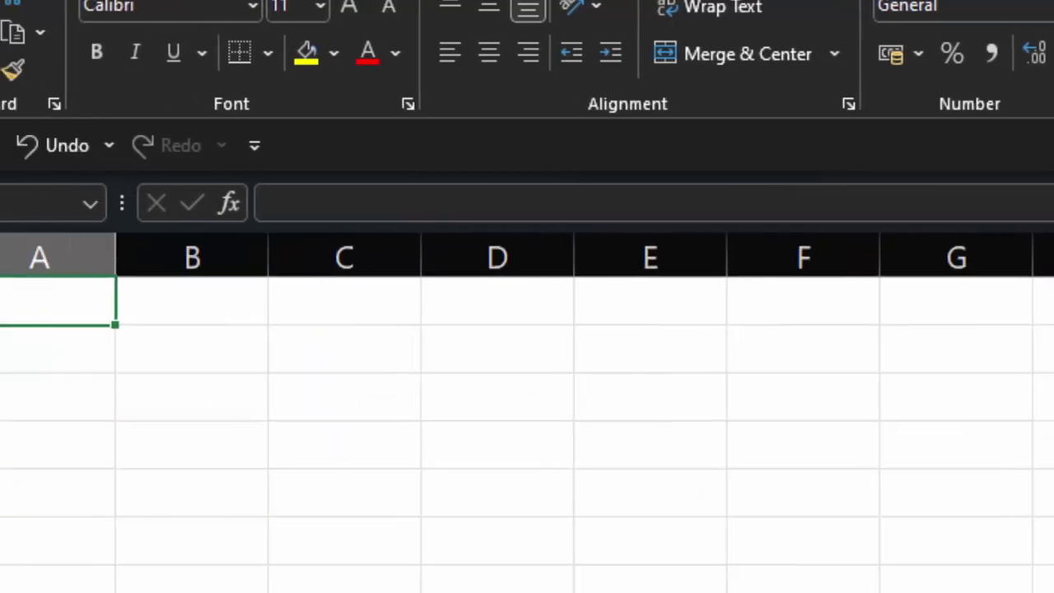
# Enter =1+2+3+4+5+6+7+8+9+10 in cell B2 so it shows 55.
pyautogui.click(226, 344)
pyautogui.write('=')
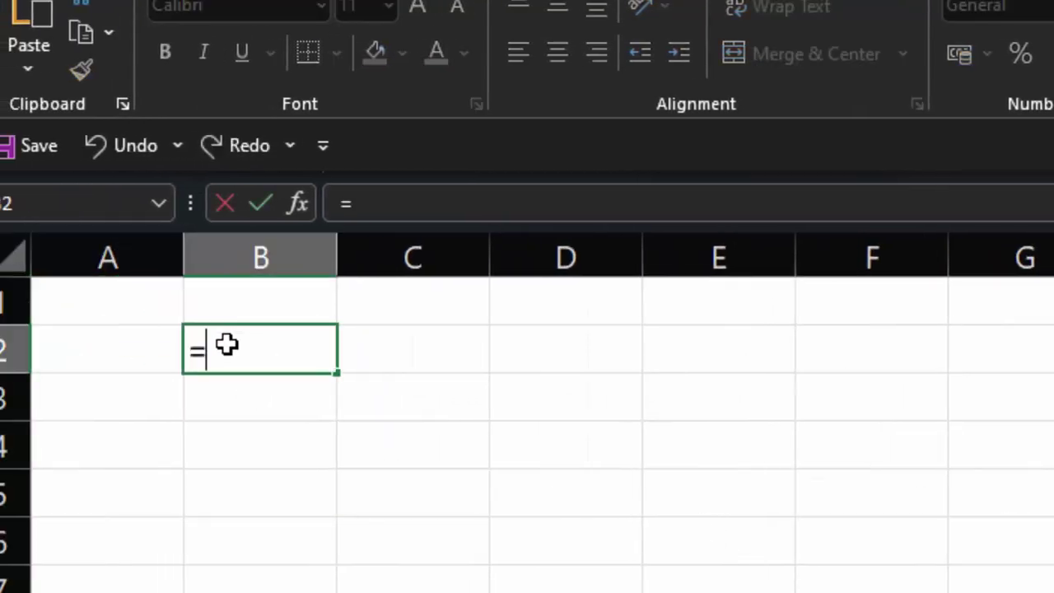
pyautogui.write('1+2')
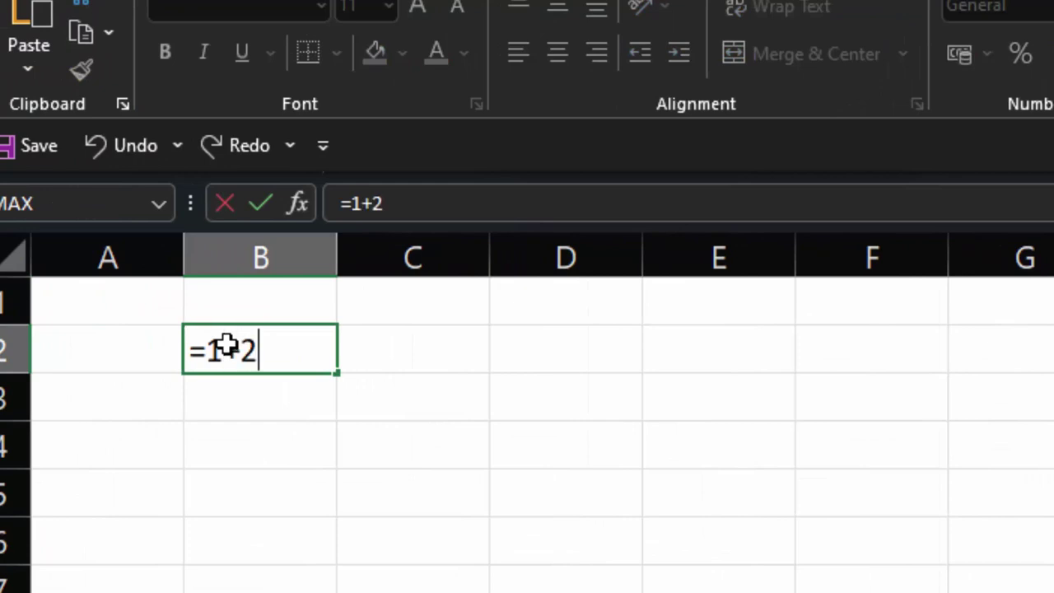
pyautogui.write('+3+')
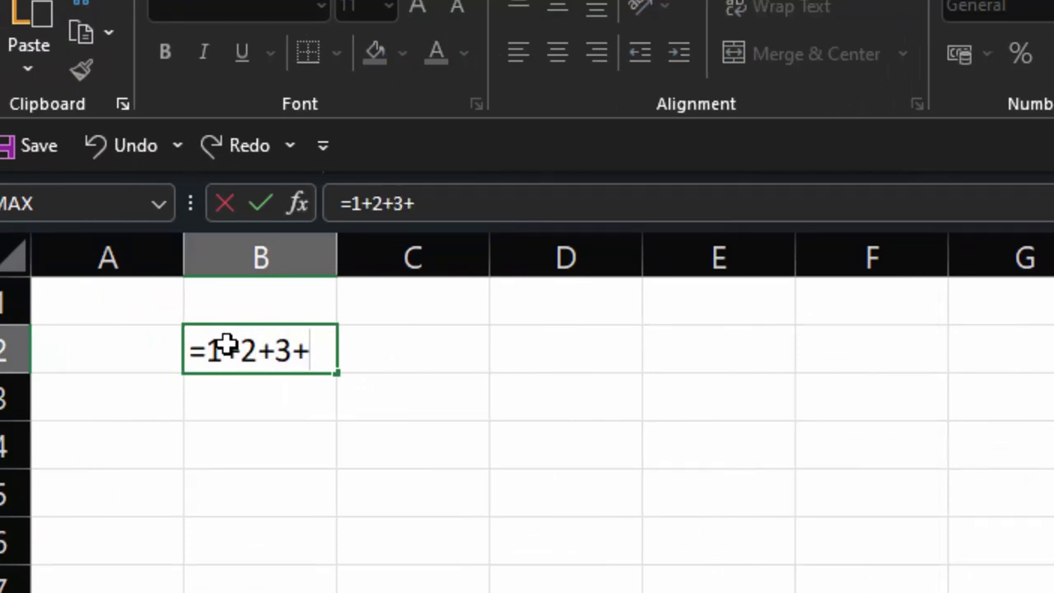
pyautogui.write('4+5+')
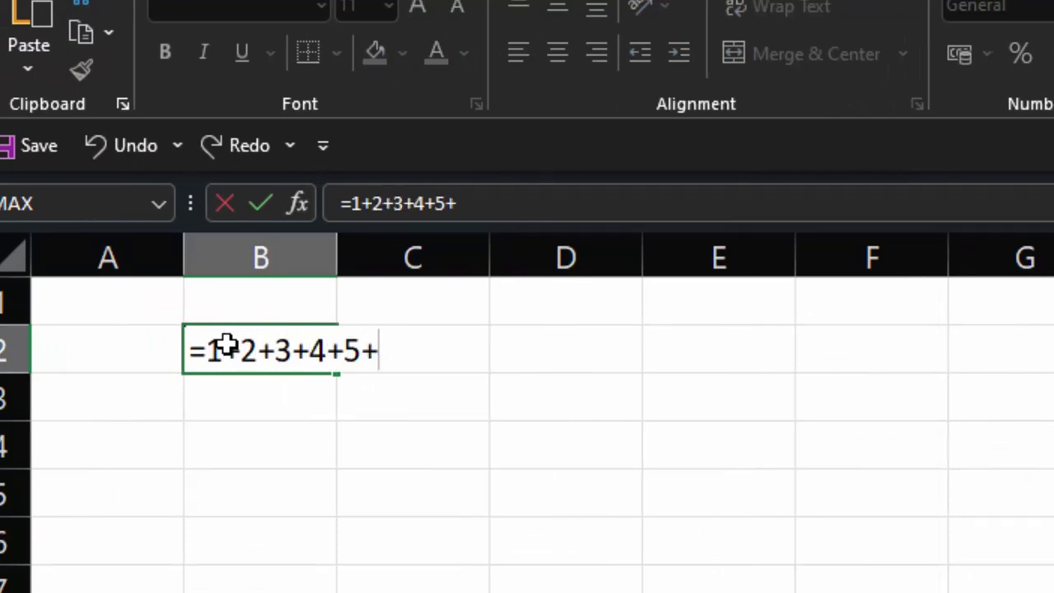
pyautogui.write('6+7')
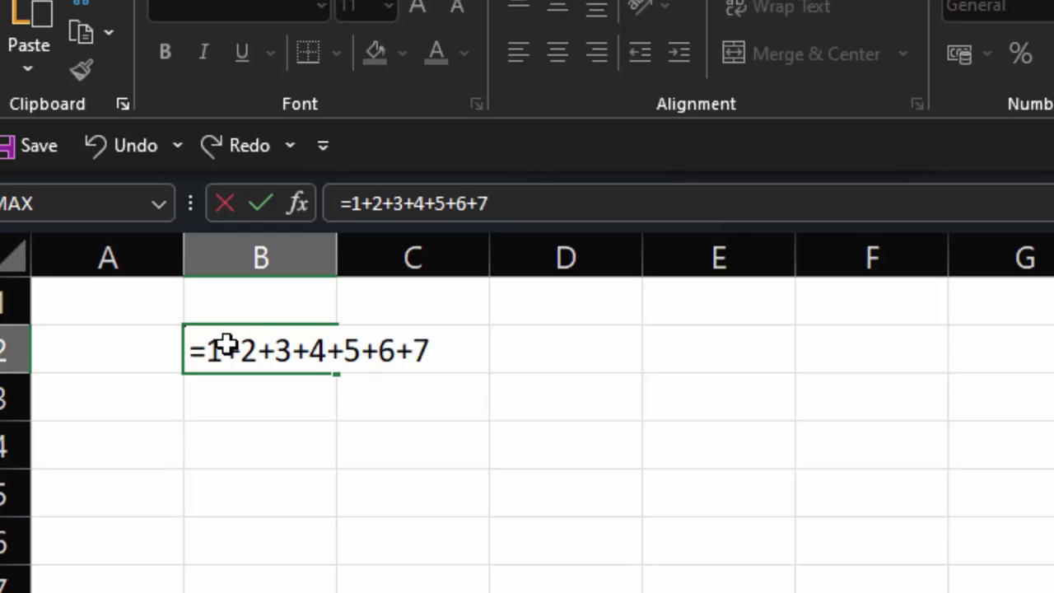
pyautogui.write('+8+9')
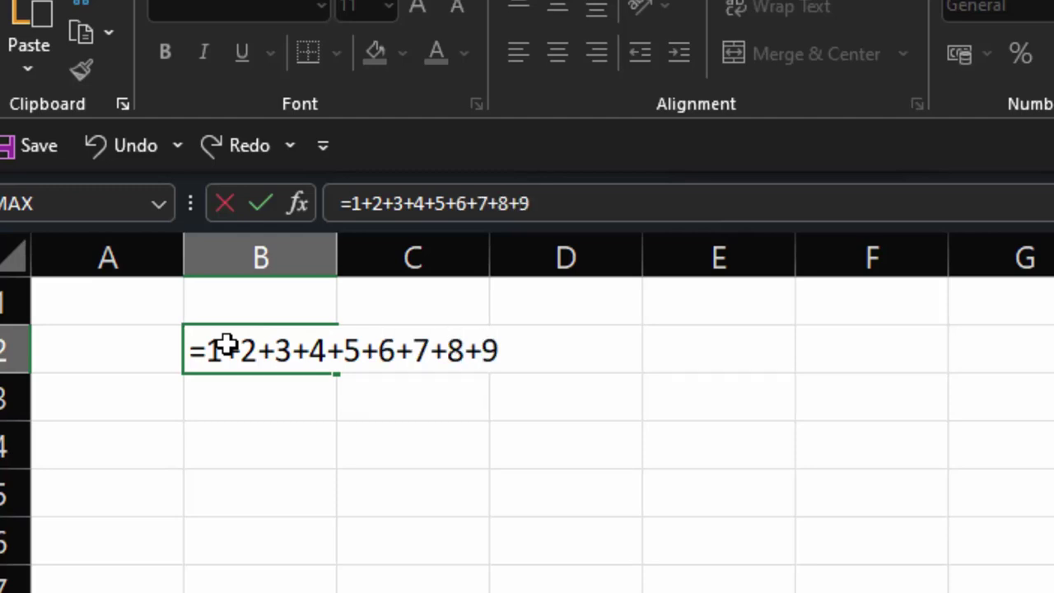
pyautogui.write('+10')
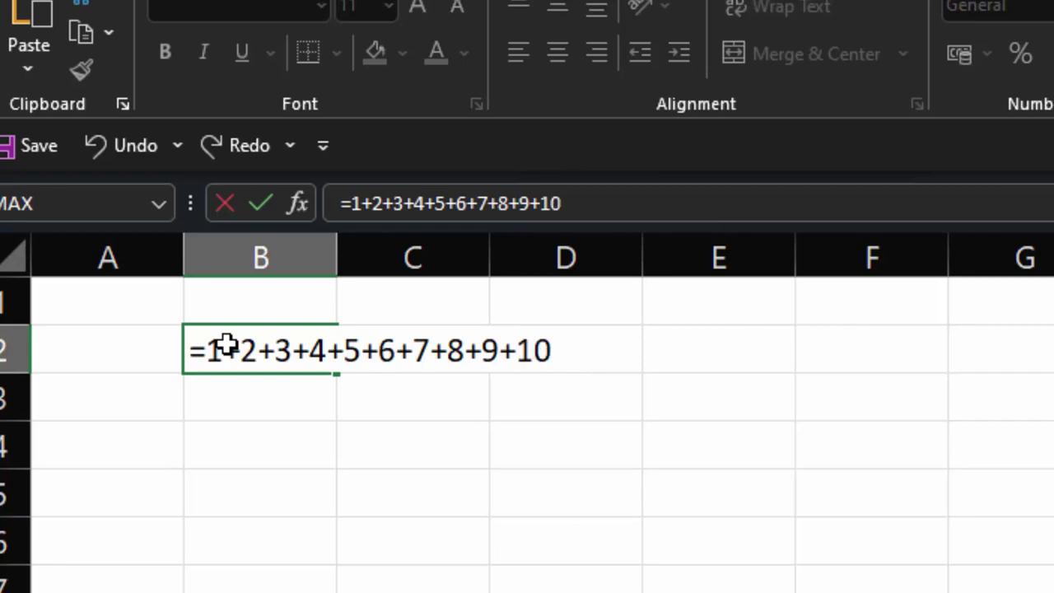
pyautogui.press('Return')
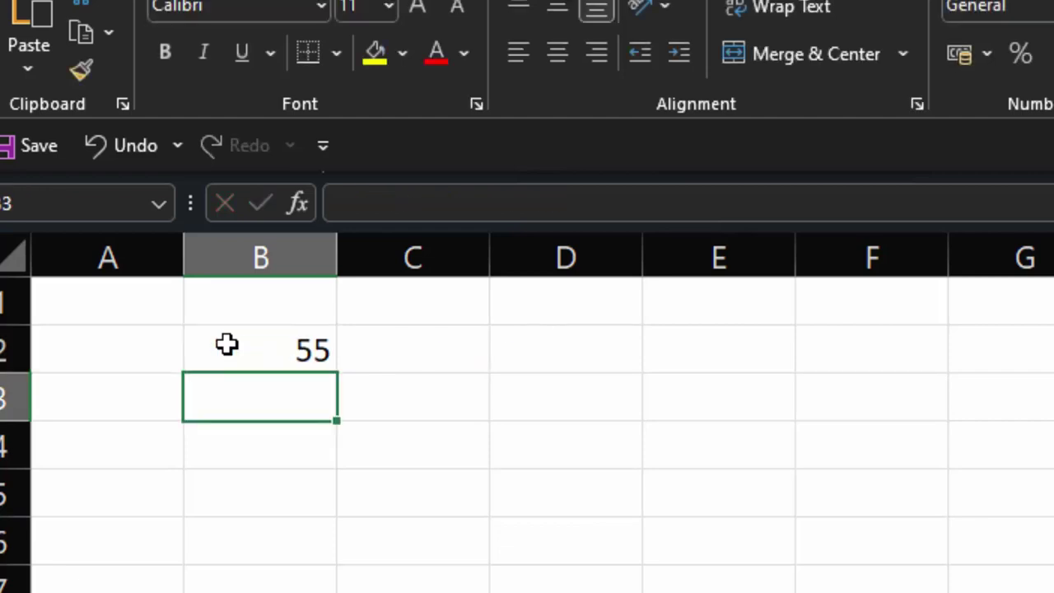
# Change the For loop's upper limit from 10 to 5 so it reads For i = 1 To 5.
pyautogui.click(236, 346)
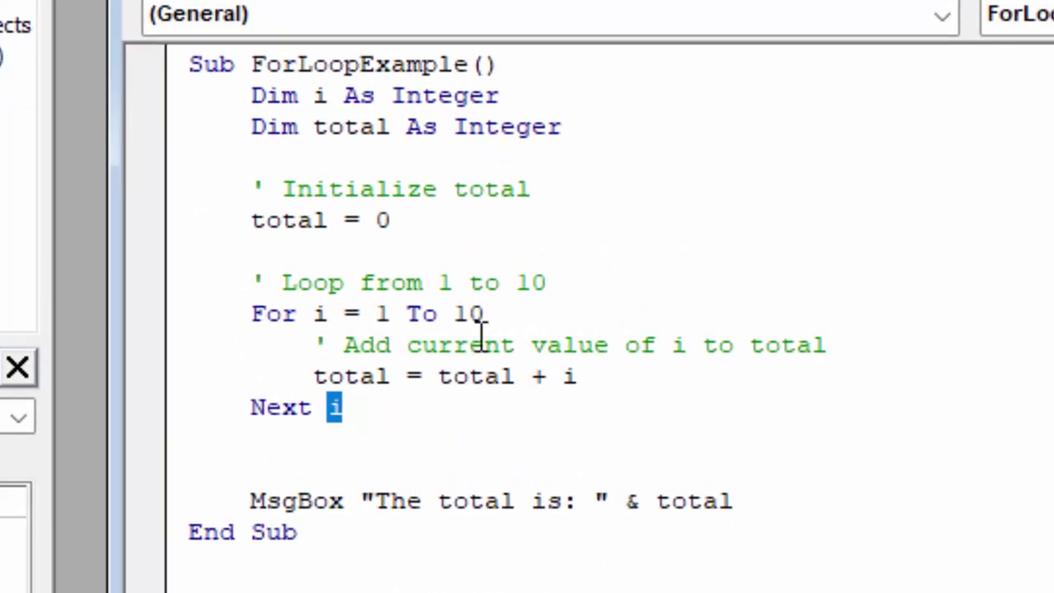
pyautogui.click(487, 314)
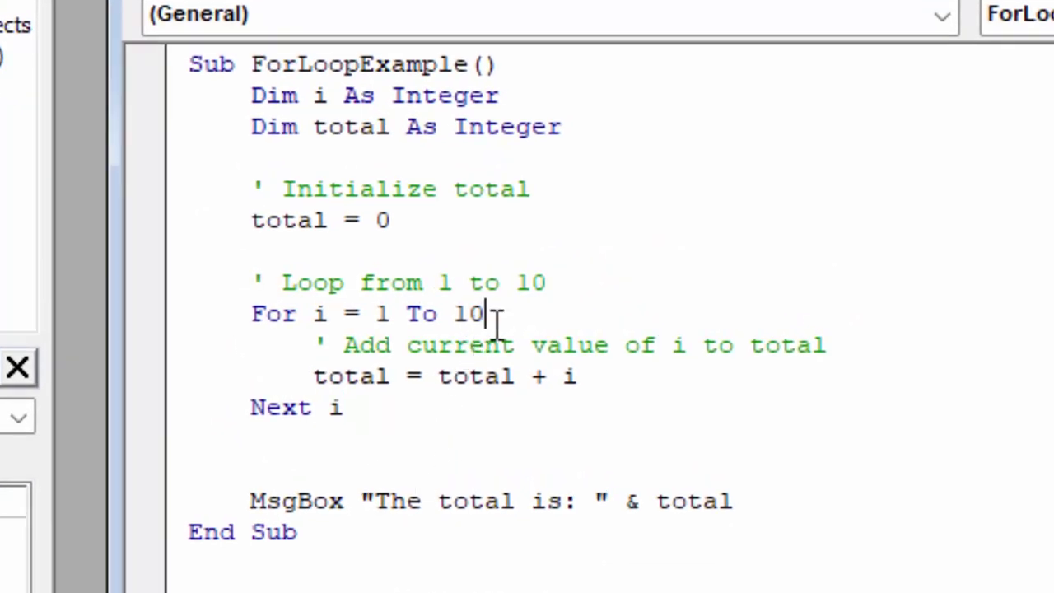
pyautogui.press('BackSpace')
pyautogui.press('BackSpace')
pyautogui.write('5+6+7+8+9+10')
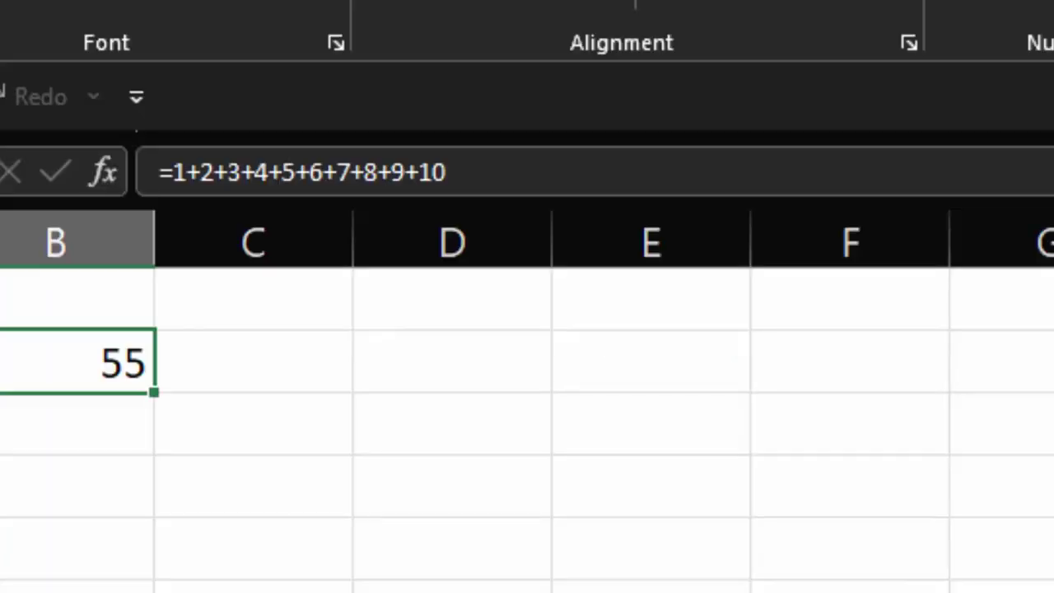
# Enter =1+2+3+4+5 in cell C4 so it displays 15.
pyautogui.click(337, 476)
pyautogui.write('=')
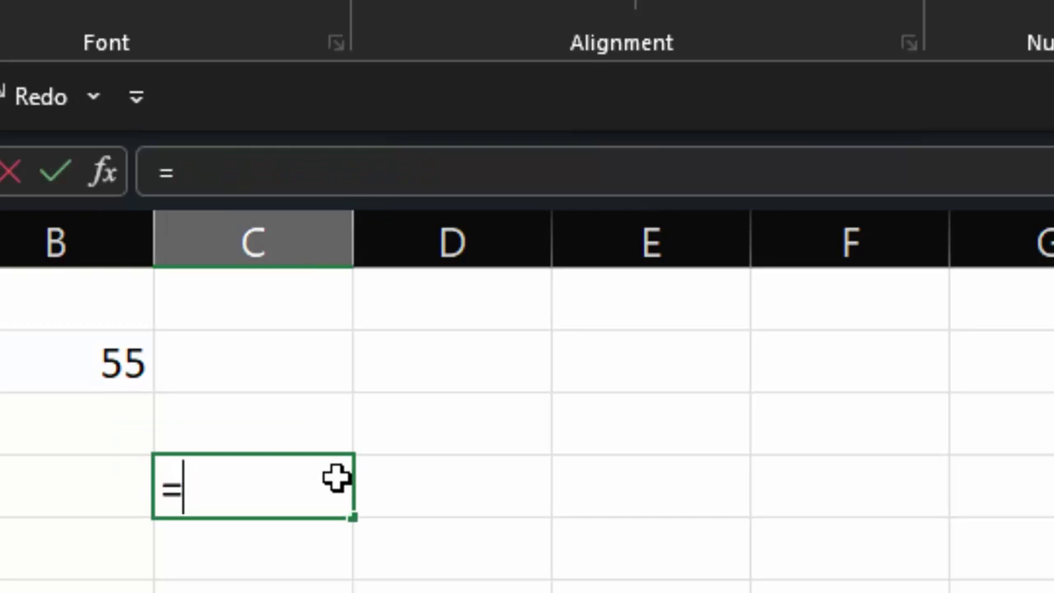
pyautogui.write('1+2')
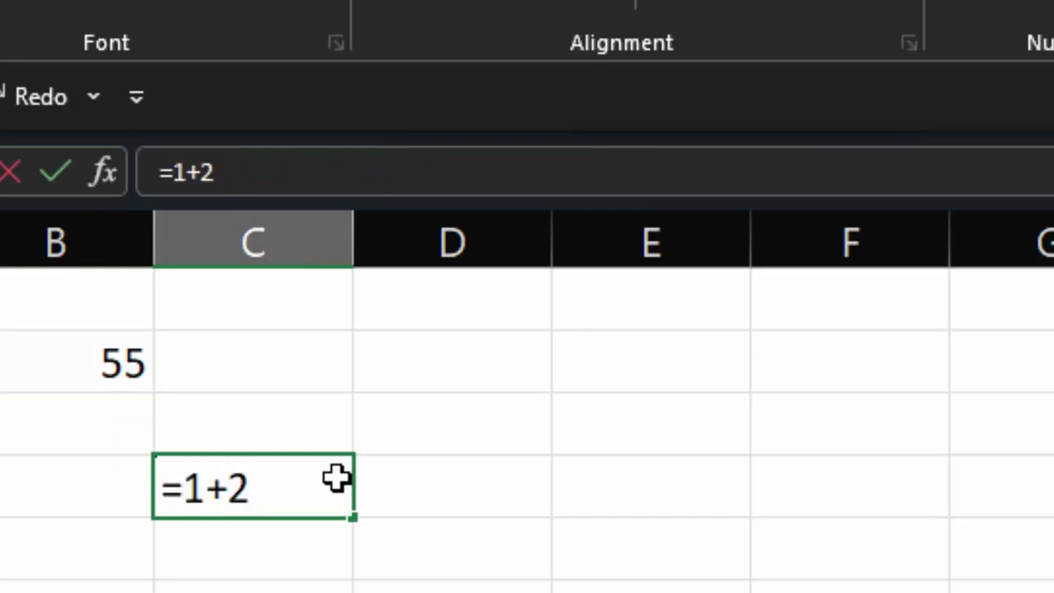
pyautogui.write('+3+4')
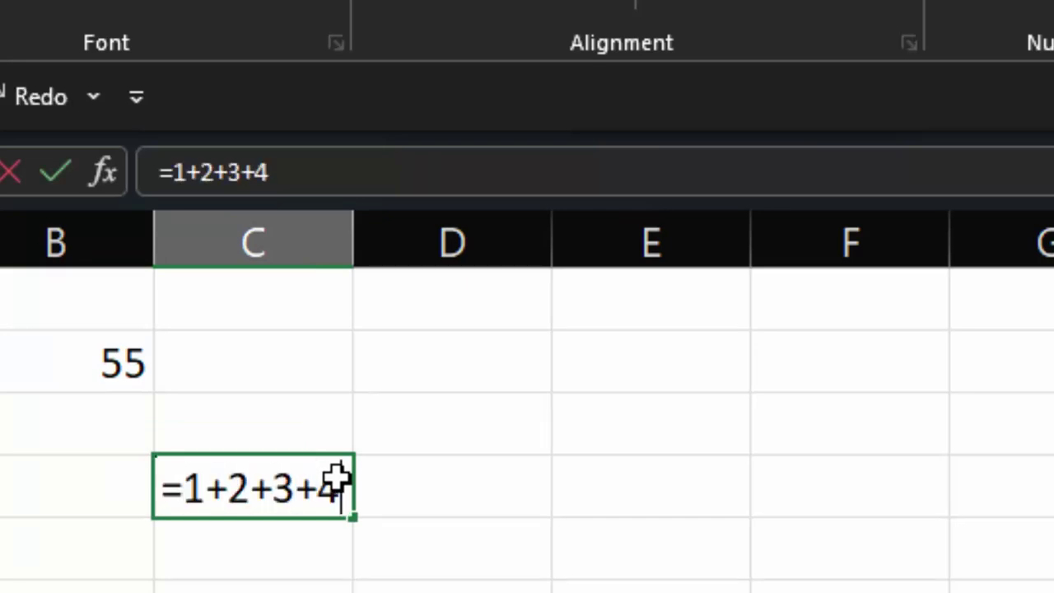
pyautogui.write('+5')
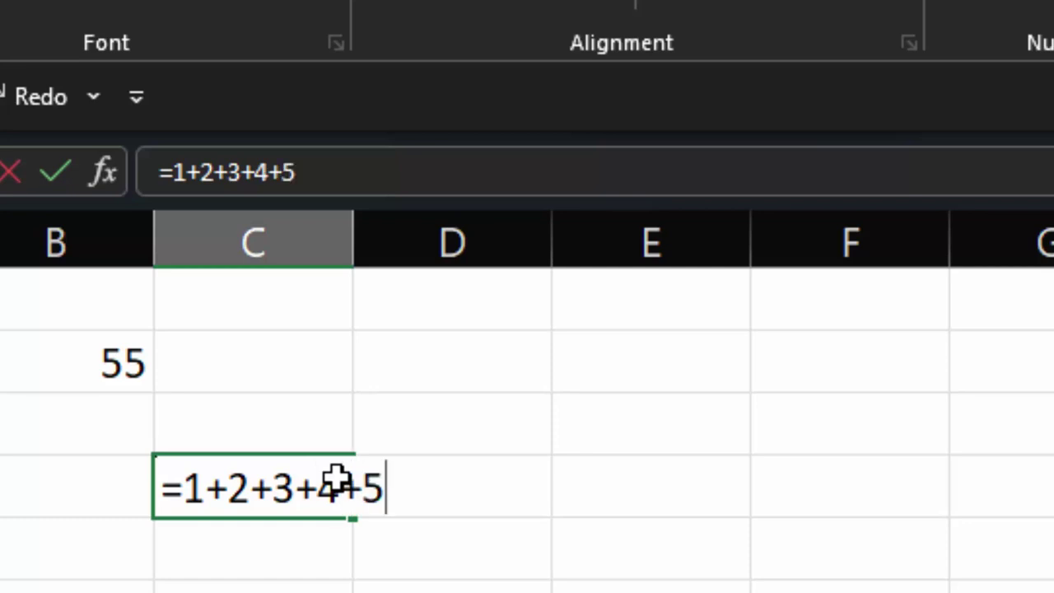
pyautogui.press('Return')
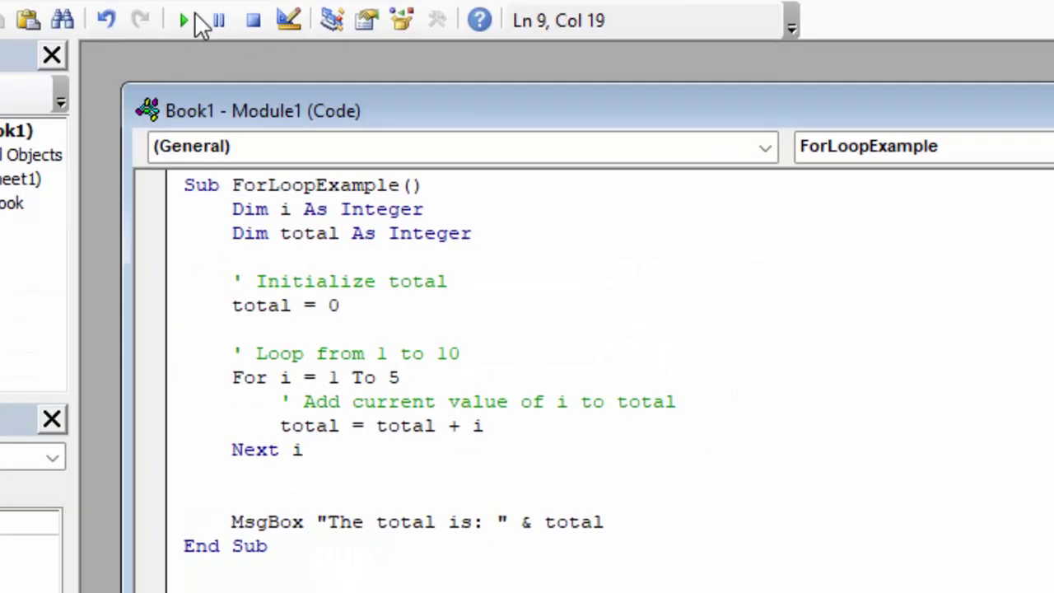
# Run the edited macro and dismiss its 'The total is: 15' message.
pyautogui.click(256, 67)
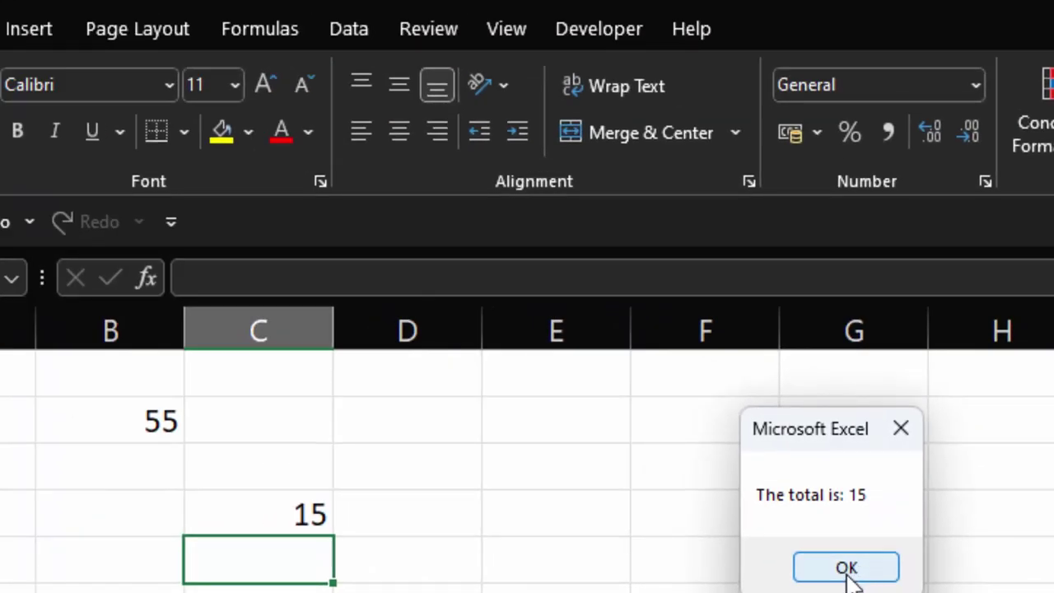
pyautogui.click(846, 568)
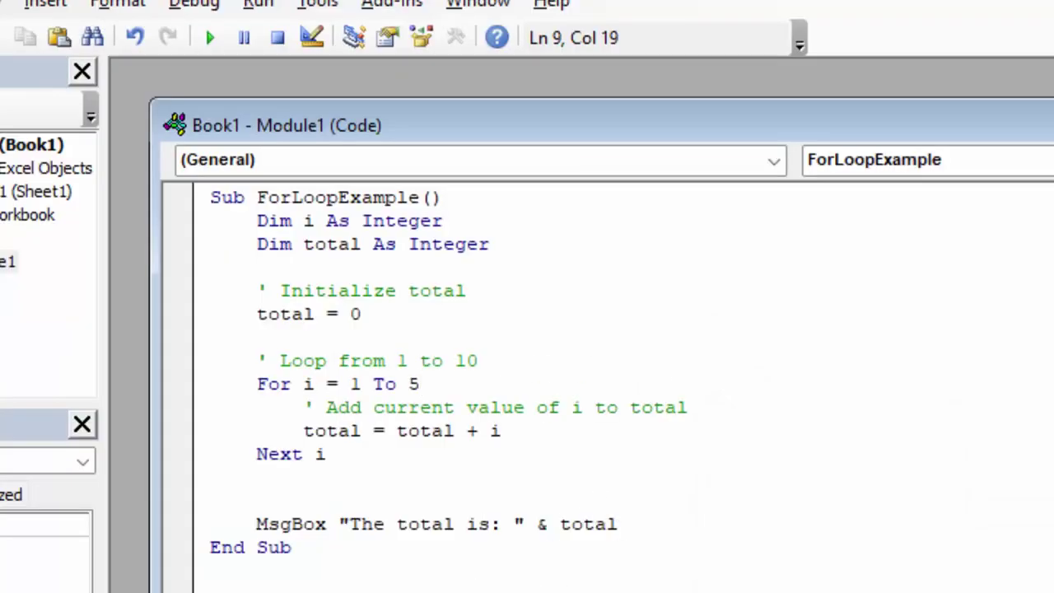